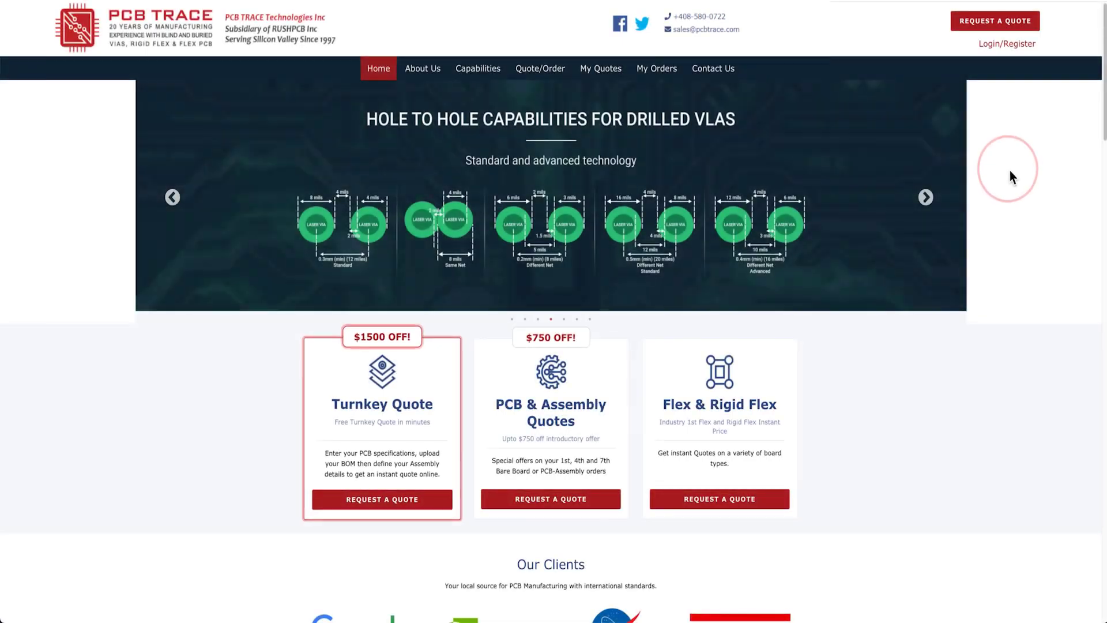
Start a quote request for a Rigid PCB with part number Test and revision A
click(990, 32)
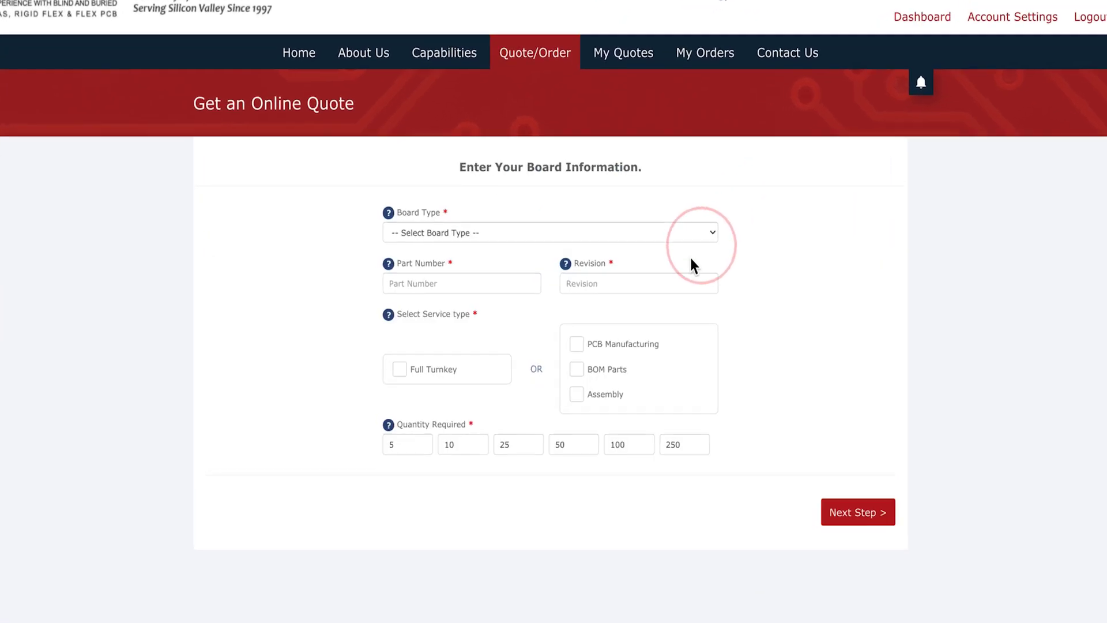
click(648, 235)
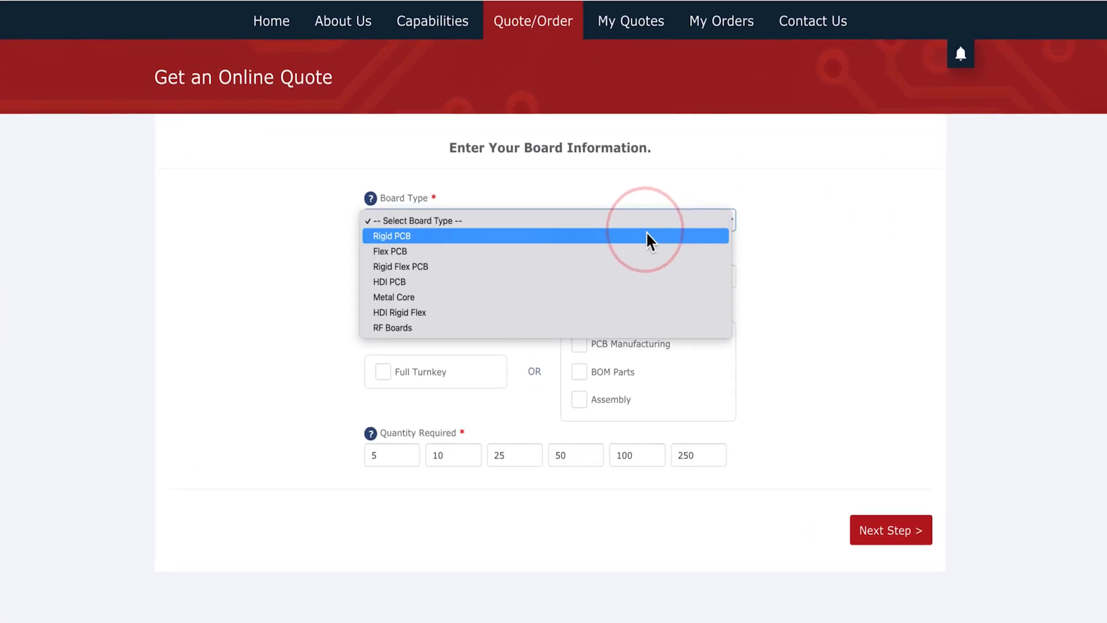
click(648, 236)
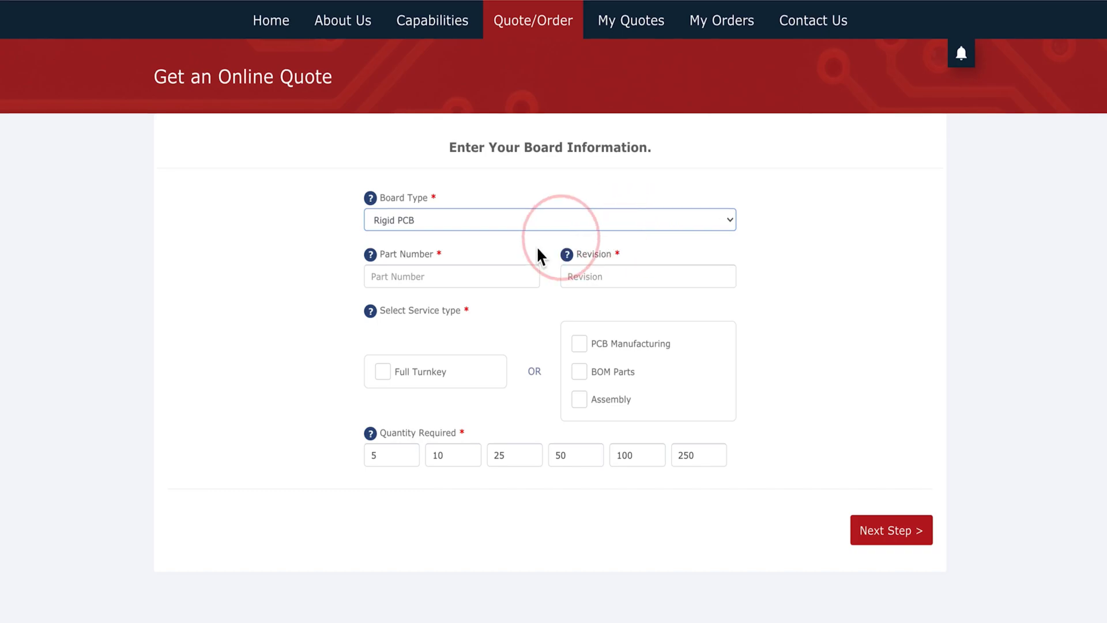
click(479, 276)
text(Test)
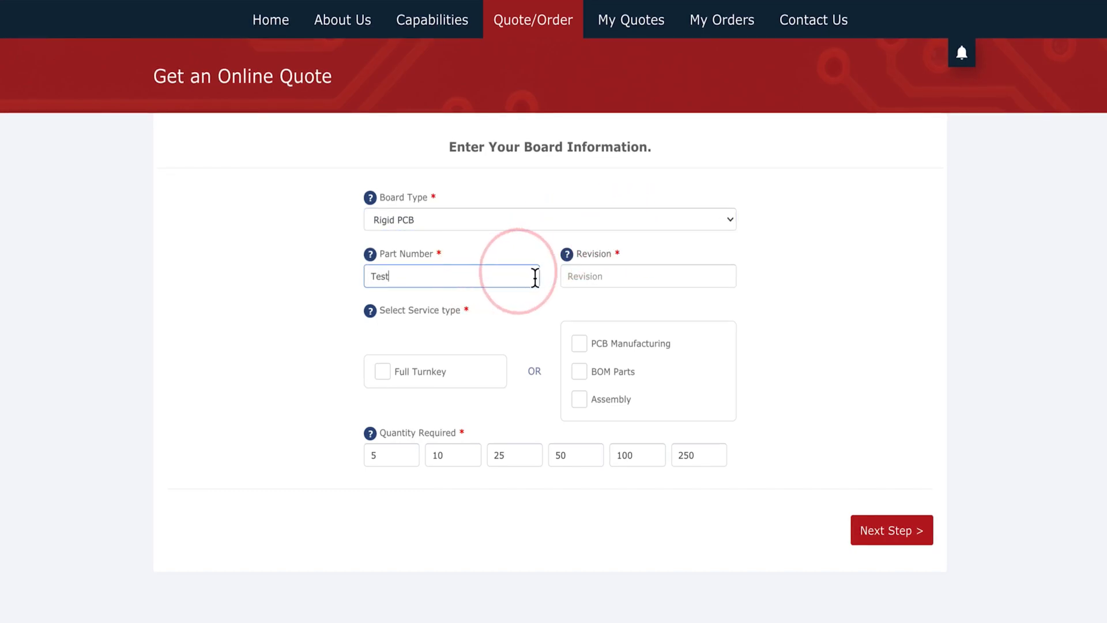
click(572, 276)
text(A)
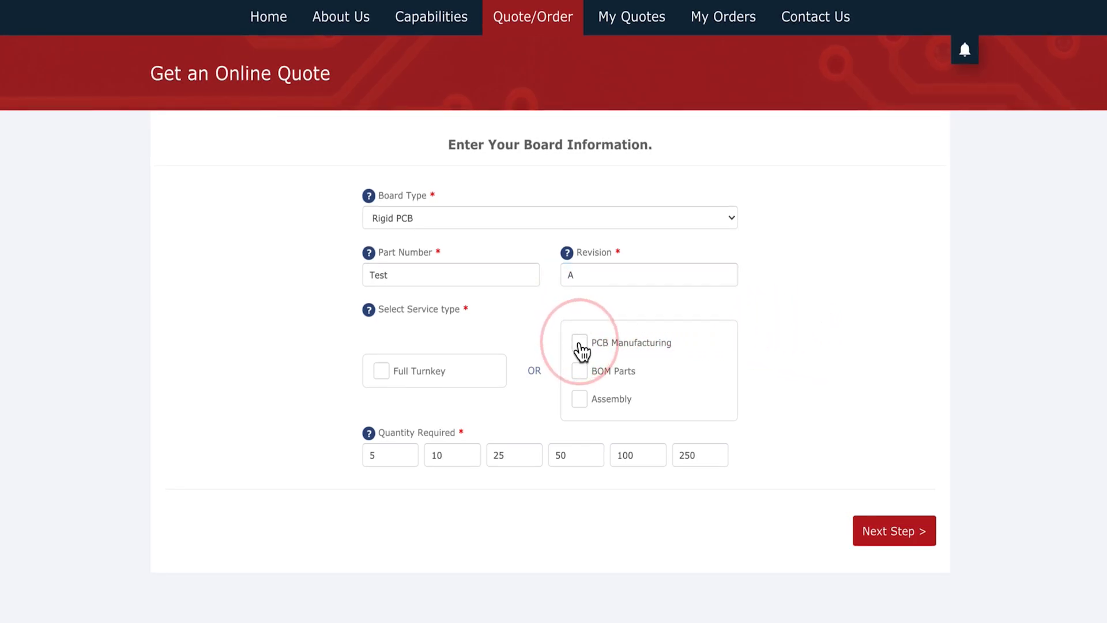
Choose the PCB Manufacturing service, set the second required quantity to 15, and continue to the board specifications
click(581, 343)
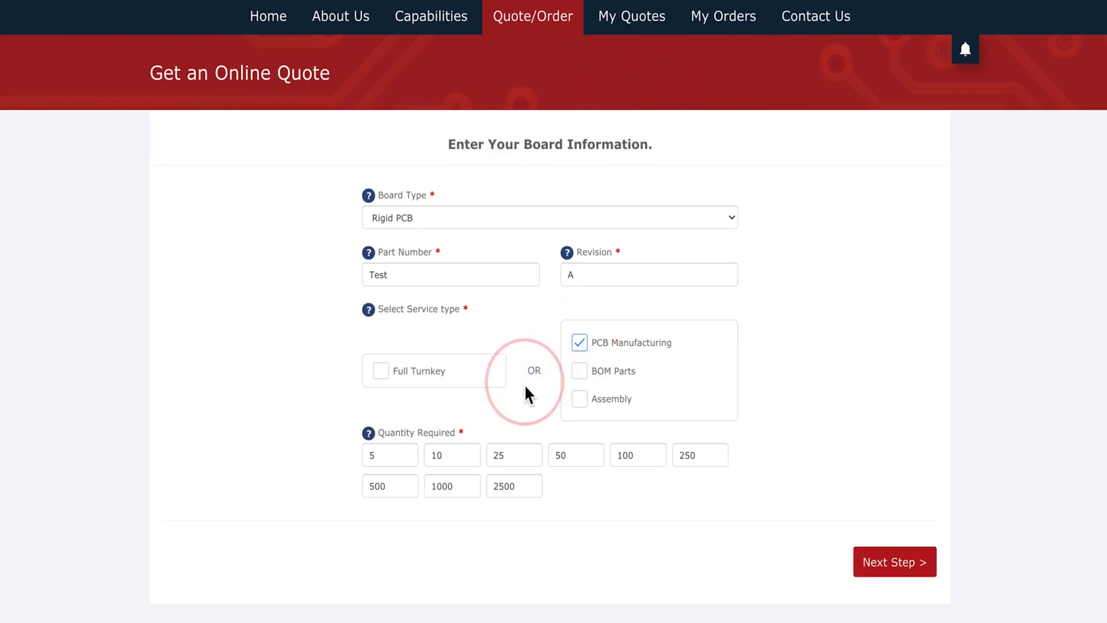
click(446, 456)
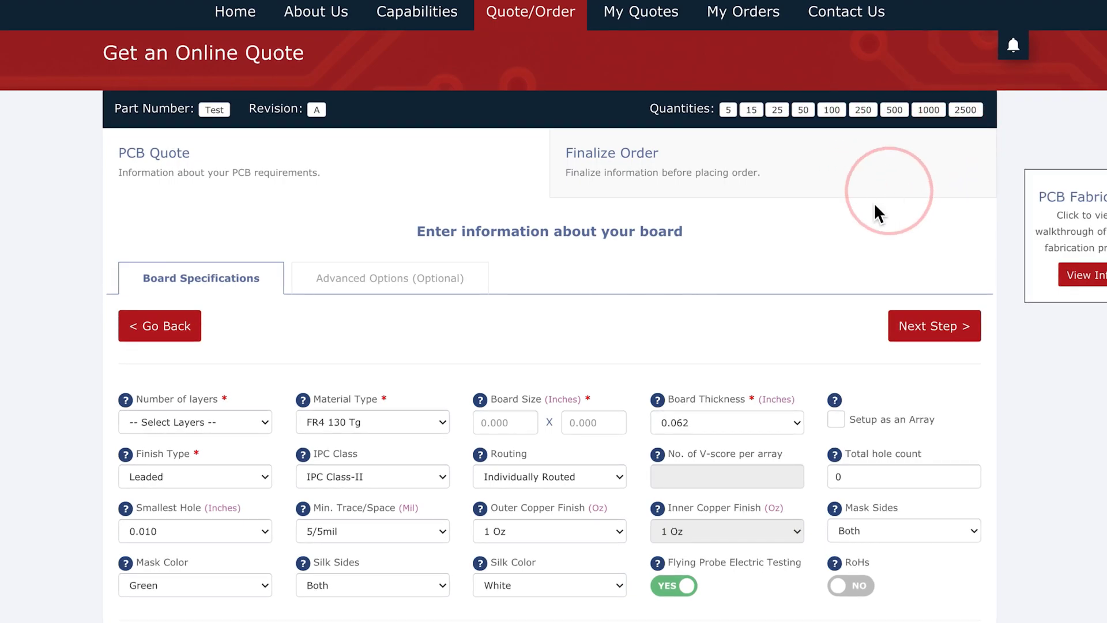
Set the board to 4 layers with FR4 130 Tg material
scroll(323, 365, down, 2)
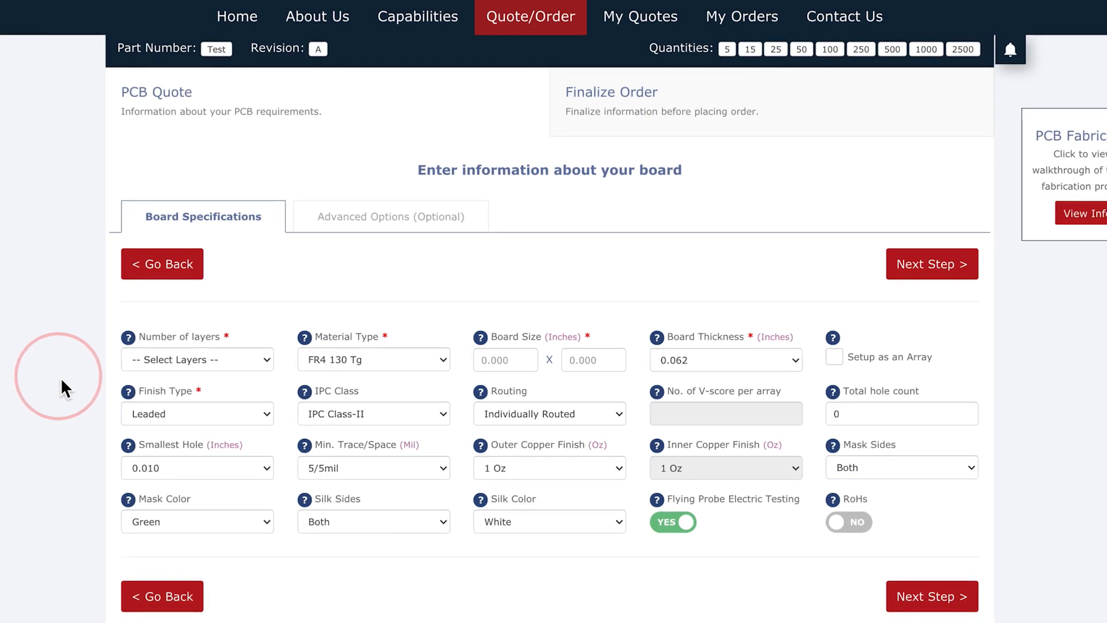
click(154, 361)
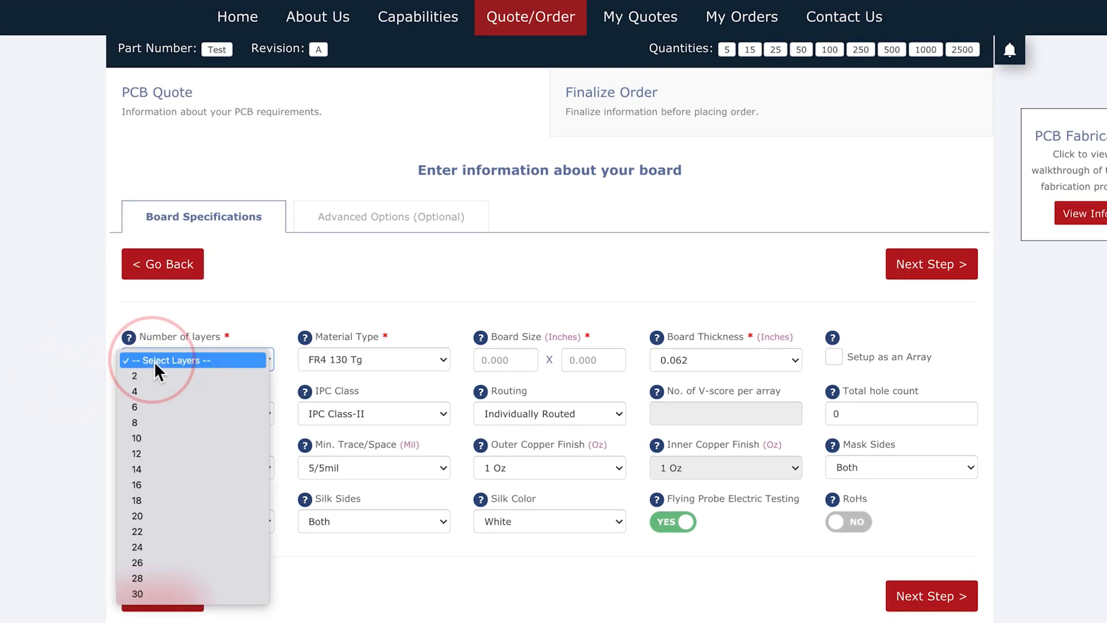
click(156, 388)
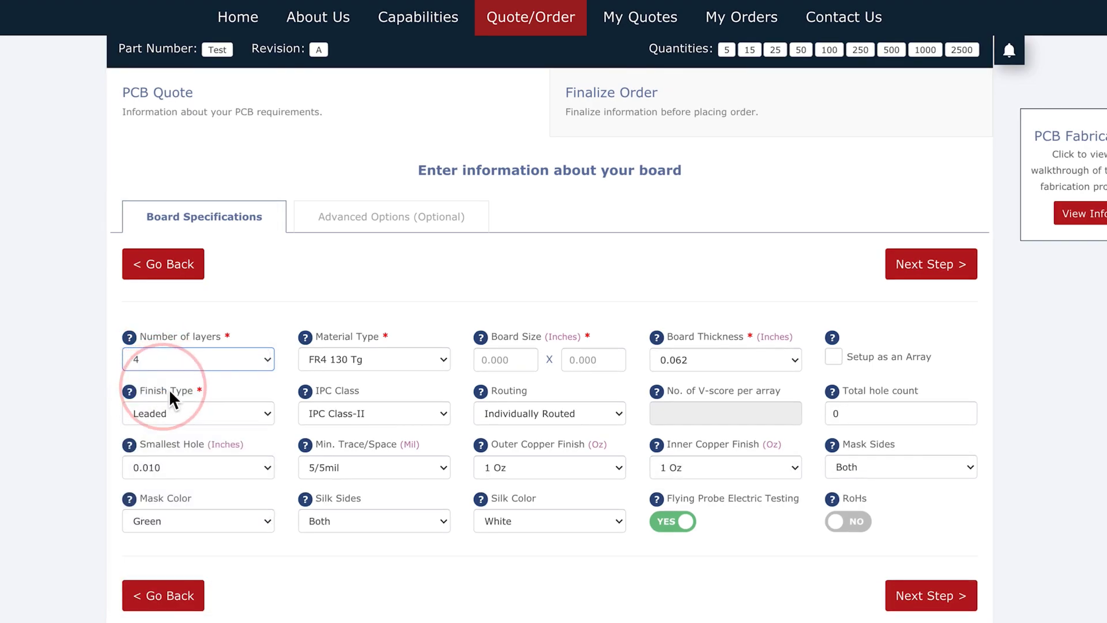
click(392, 361)
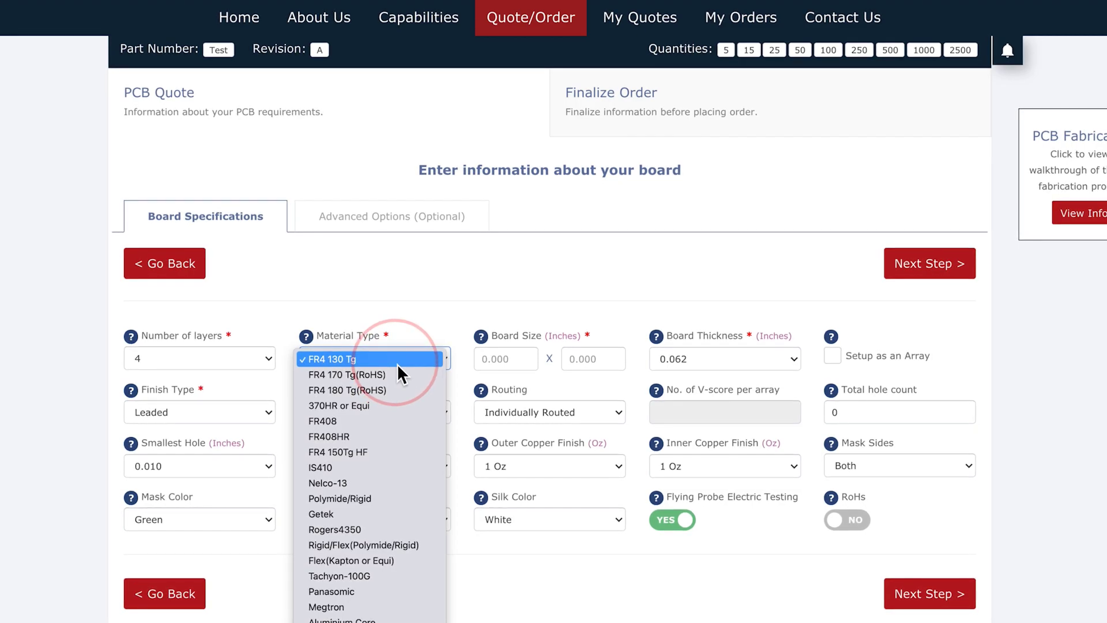
click(397, 364)
Set the board size to 2 x 3 inches and the board thickness to 0.062 inches
click(483, 363)
text(2)
click(571, 359)
text(3)
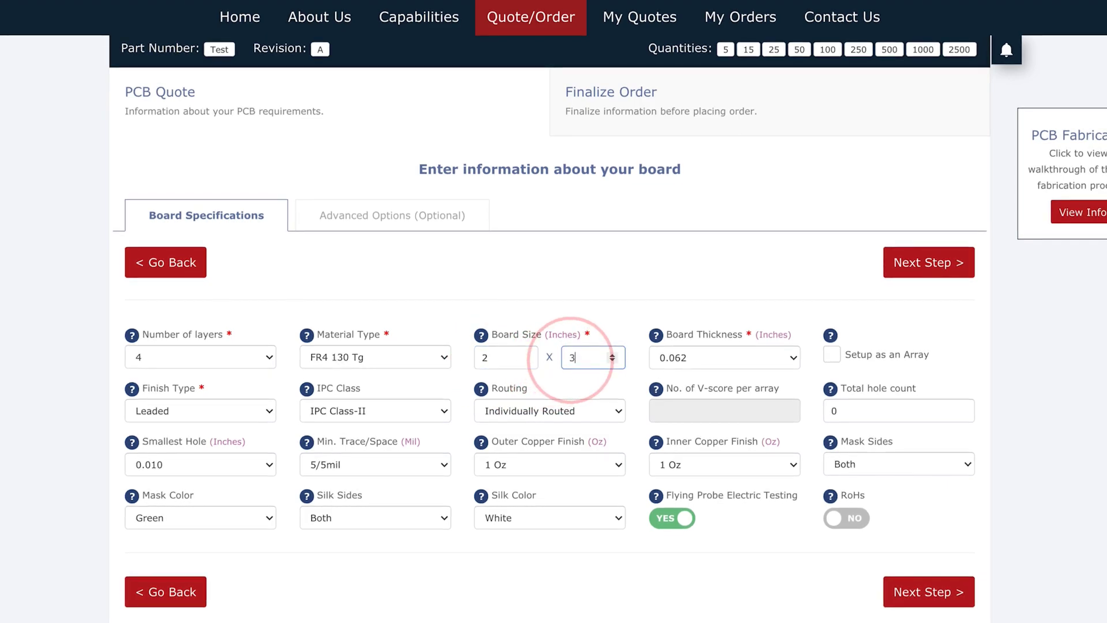
click(725, 359)
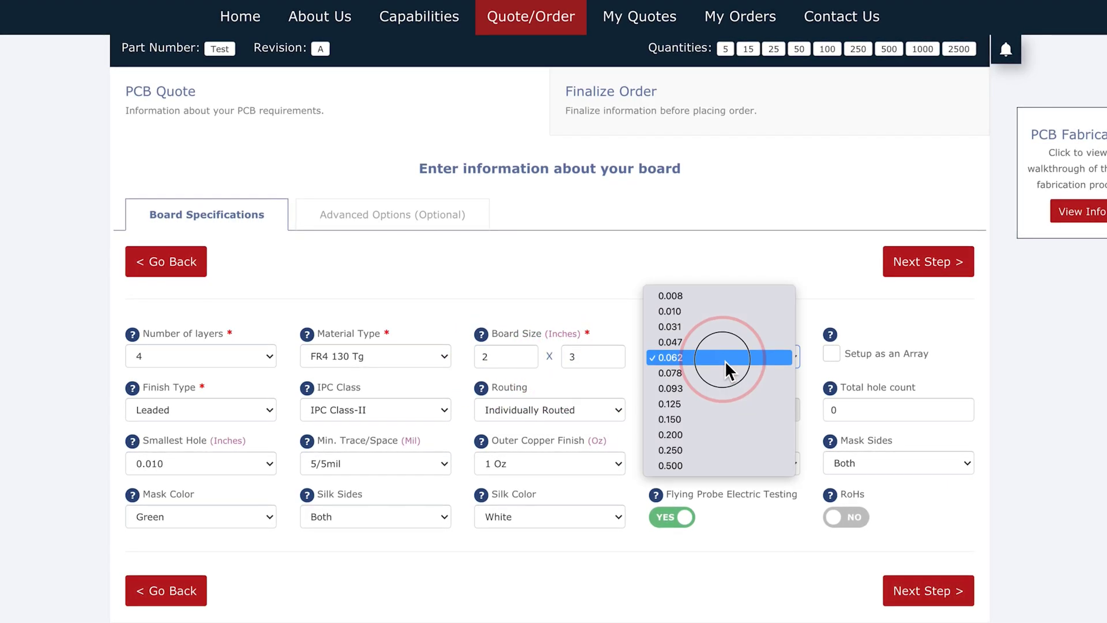
click(726, 359)
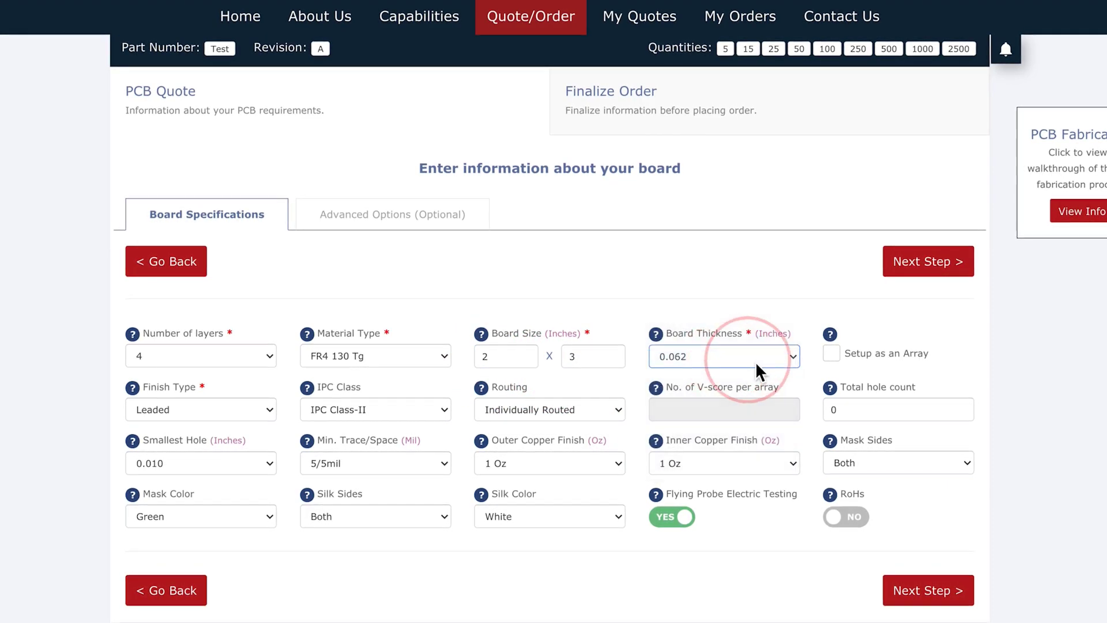
Set the board up as an array with a 3 x 4 matrix
click(831, 353)
scroll(796, 346, down, 1)
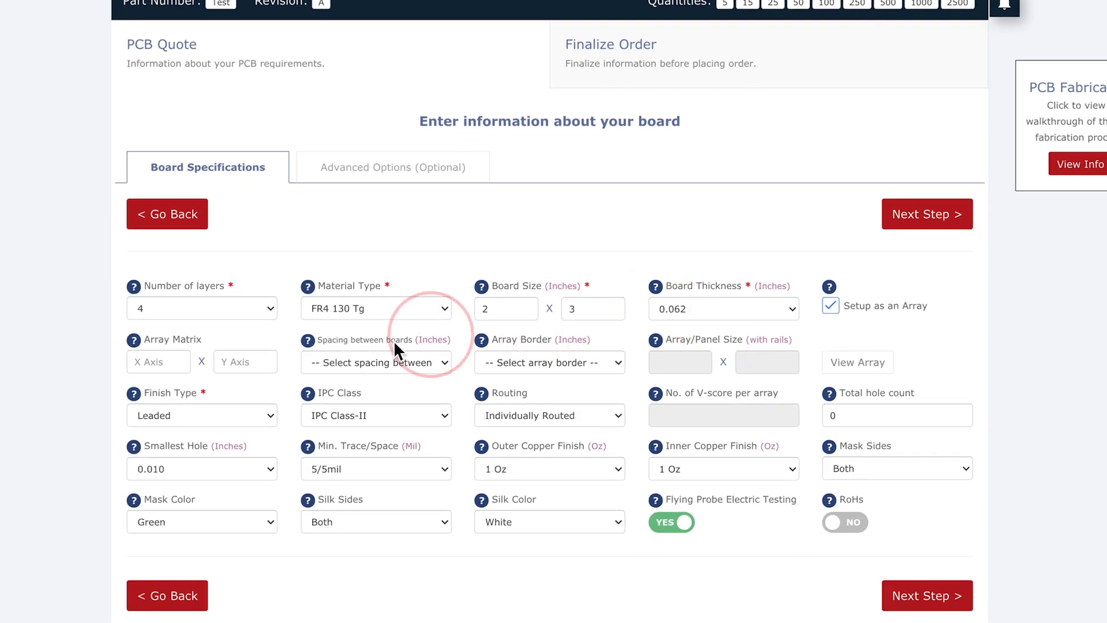
click(183, 363)
text(3)
click(219, 365)
text(4)
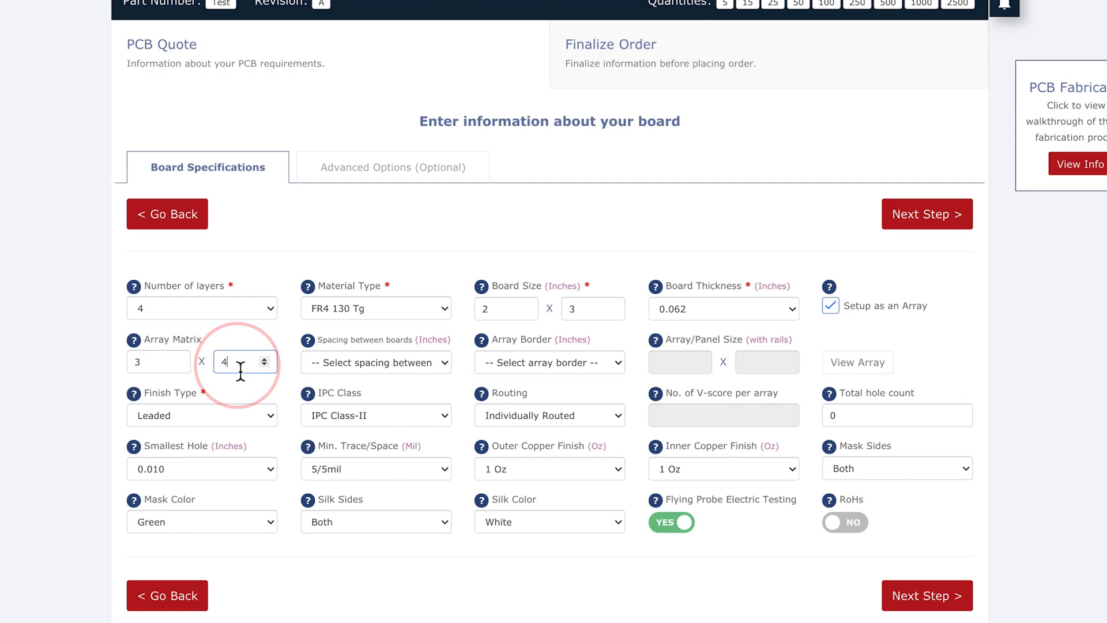
Set the spacing between boards to 0.100" and the array border to 0.250", and preview the array layout
click(330, 366)
click(361, 390)
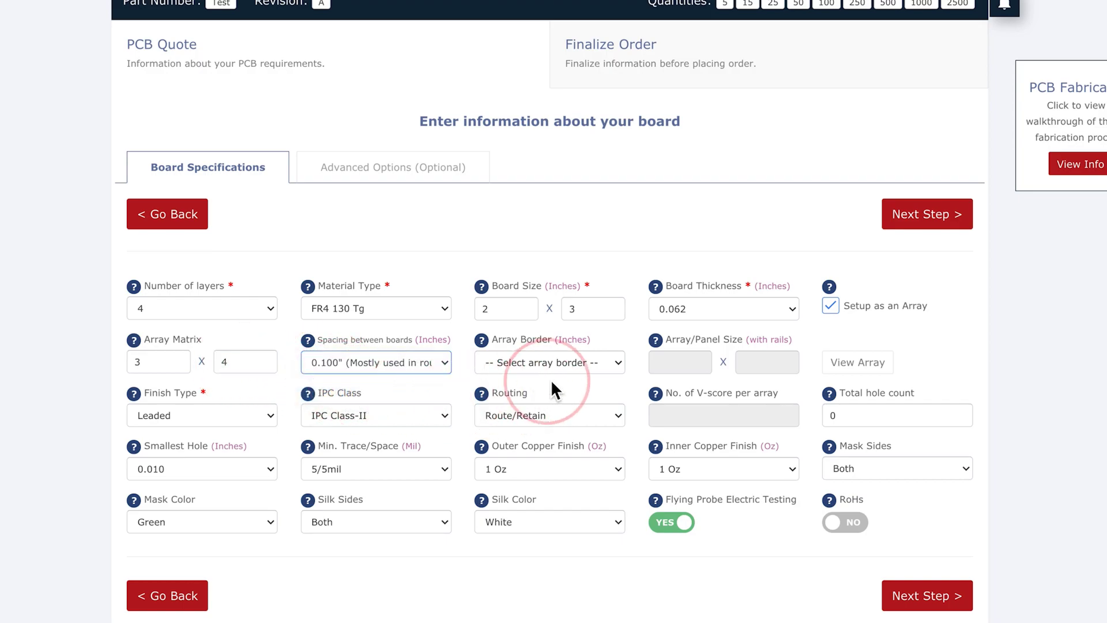
click(551, 366)
click(555, 379)
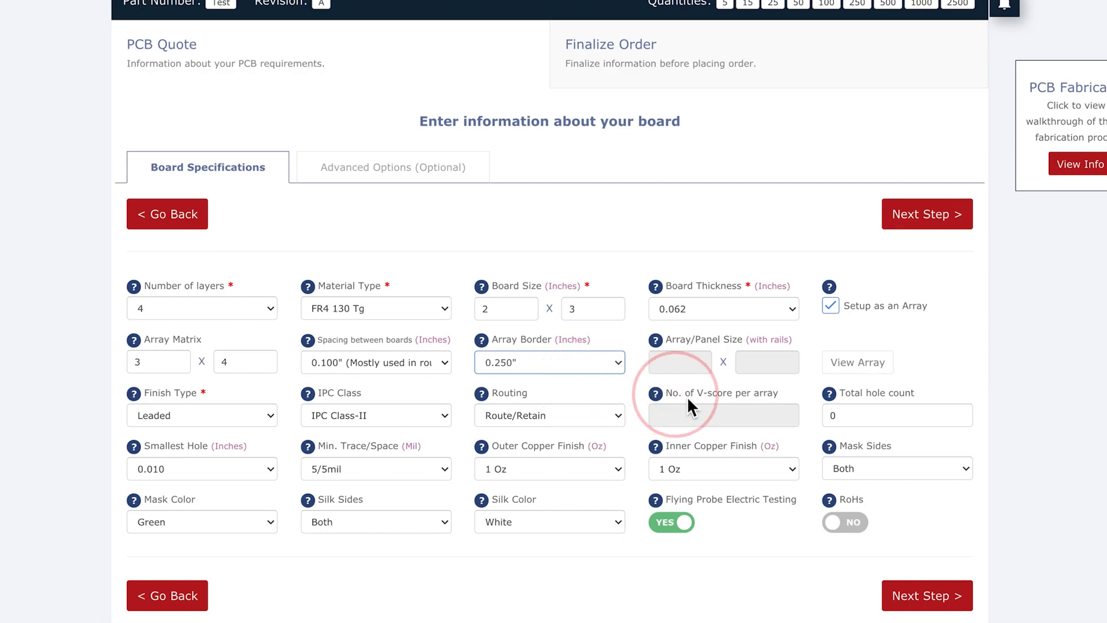
click(839, 369)
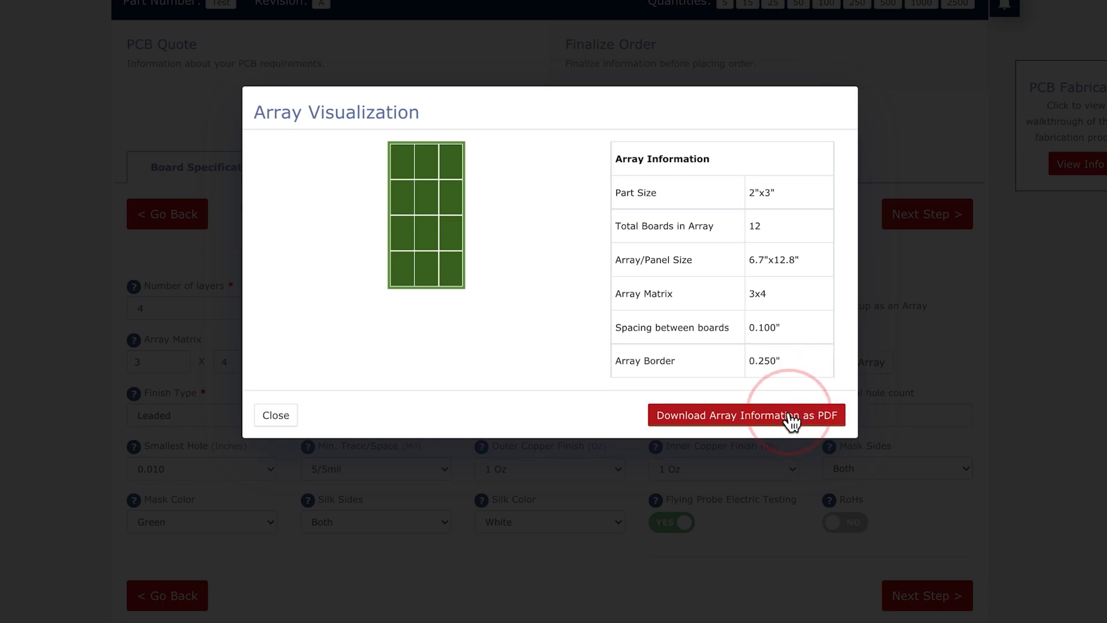
click(873, 388)
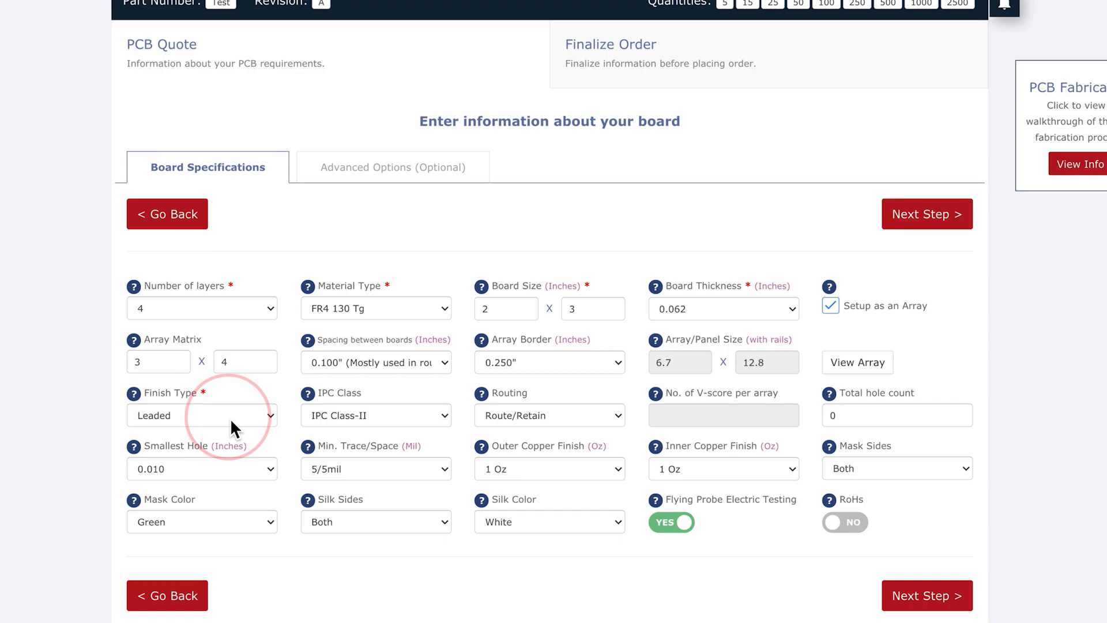
View the stackup information offered in the help for the number of layers, and close it
click(134, 288)
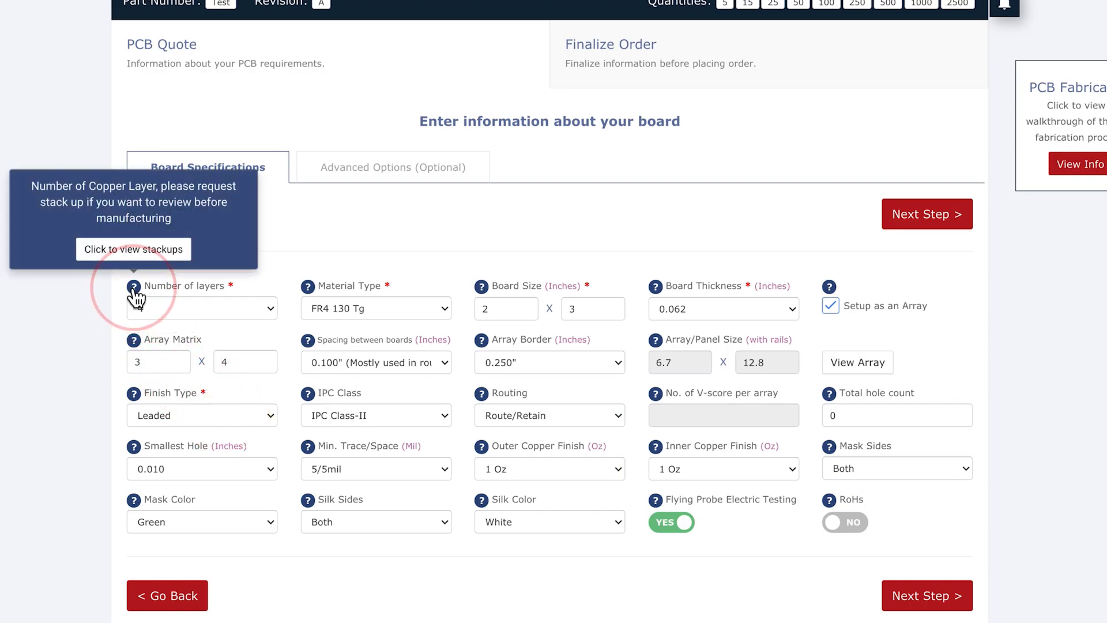
click(149, 254)
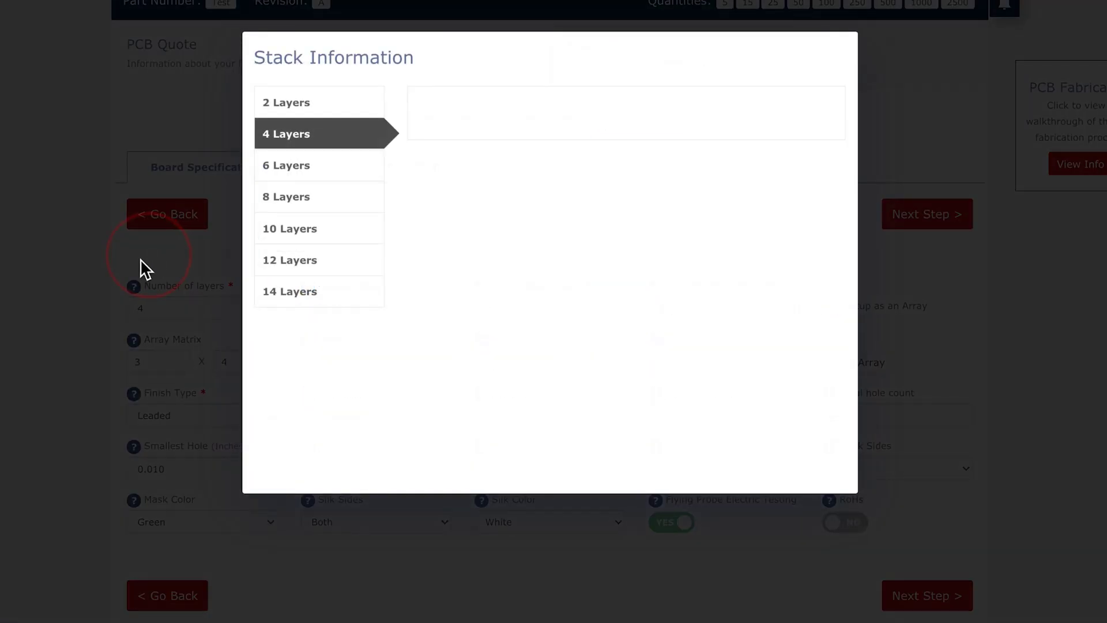
click(82, 295)
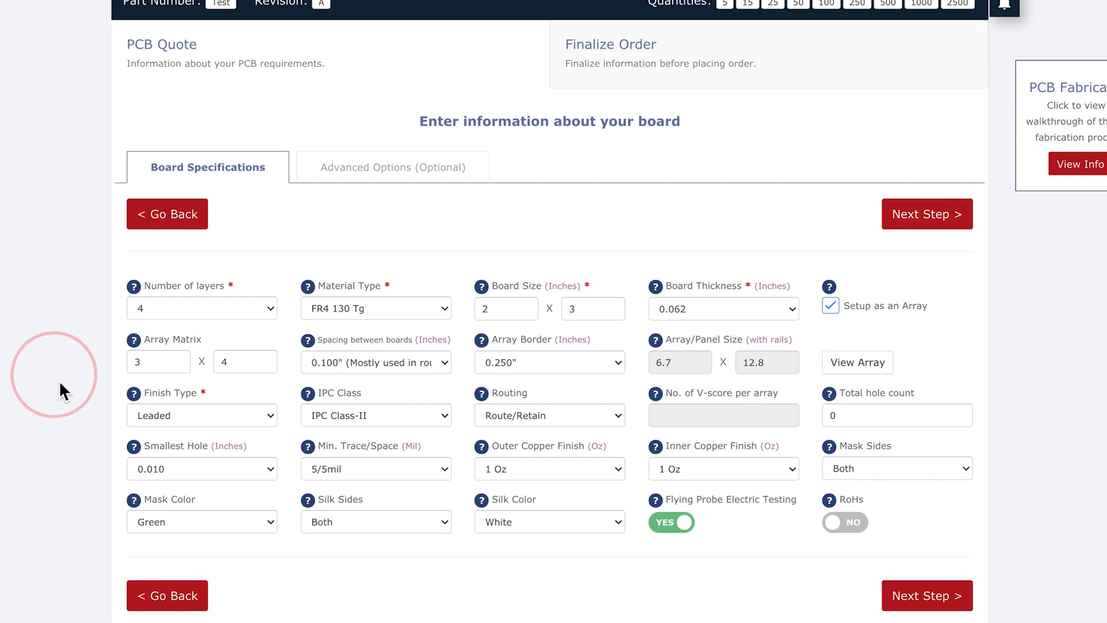
Select the Leaded finish type and a 1 Oz inner copper finish
click(174, 416)
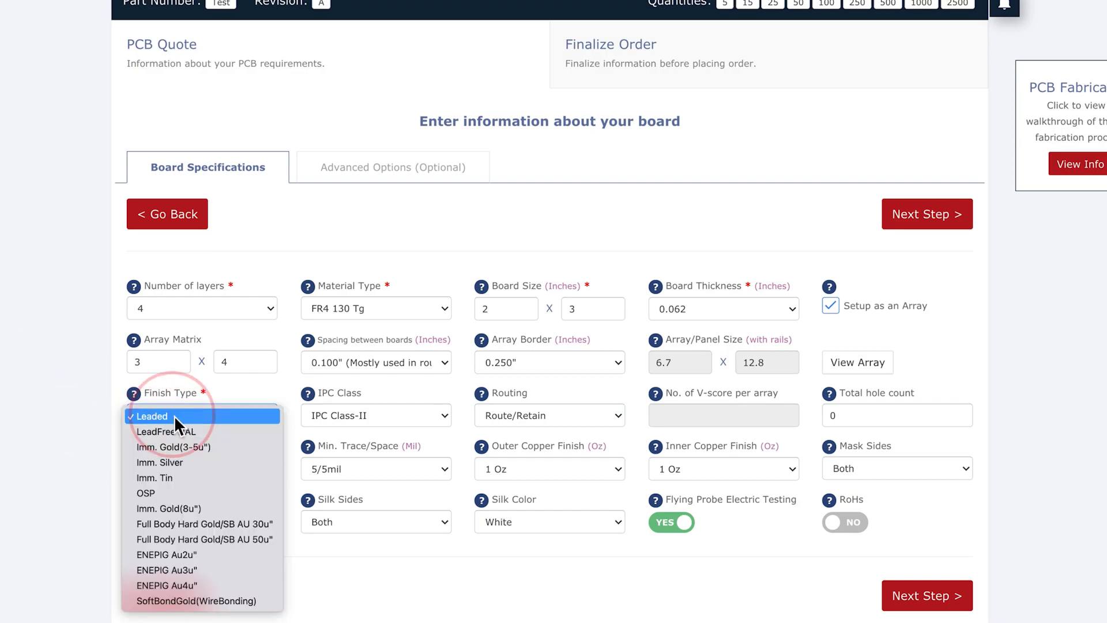
click(225, 421)
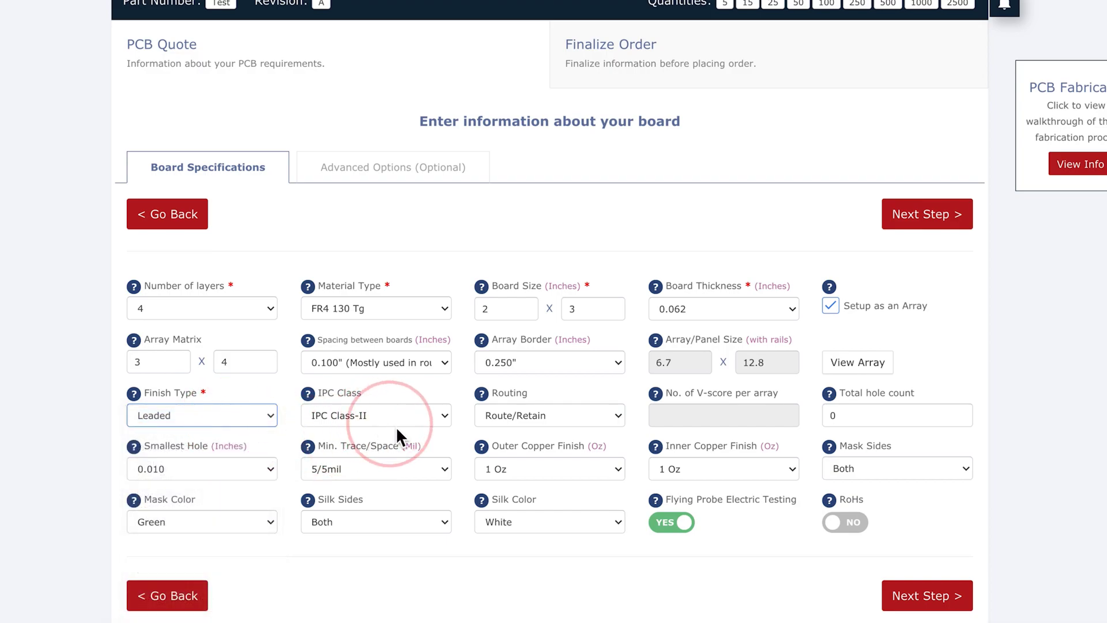
click(697, 475)
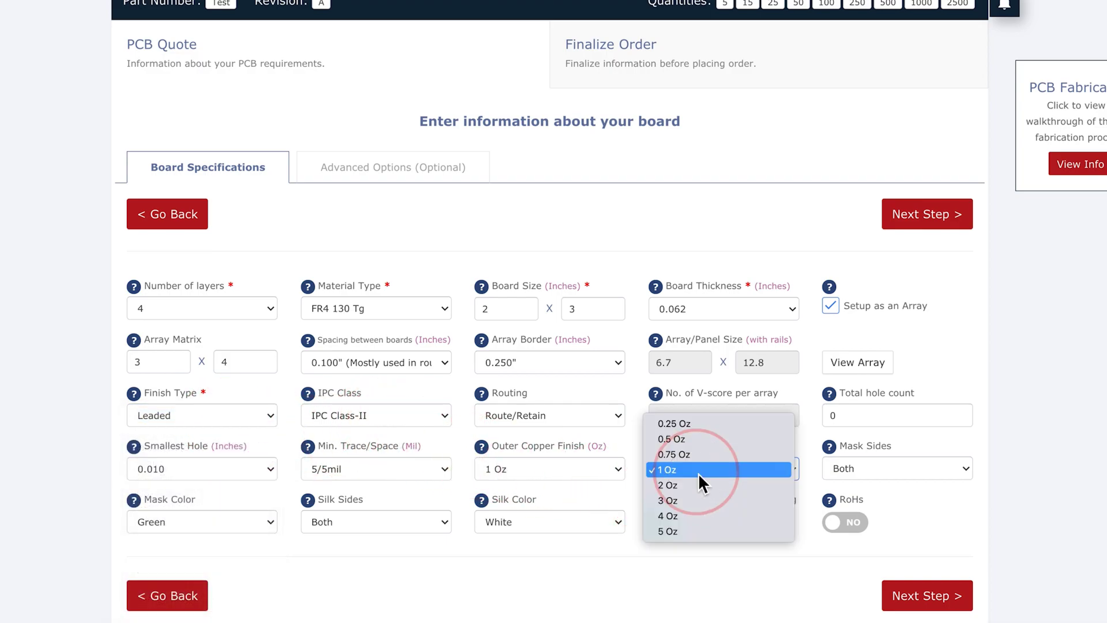
click(703, 470)
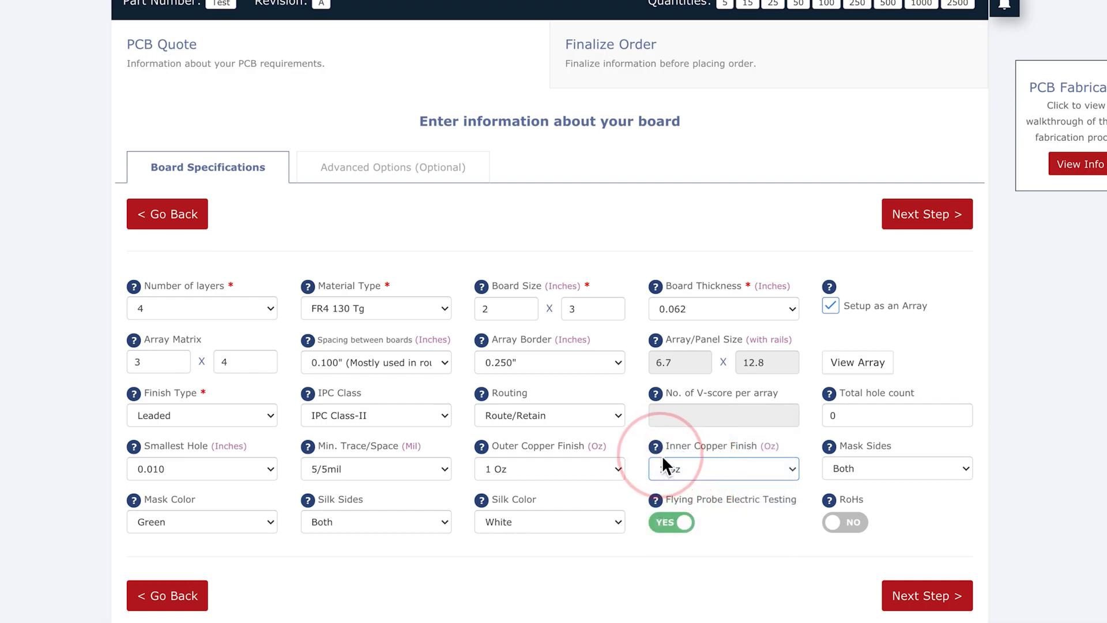
View the copper thickness compatibility chart from the inner copper finish help, and close it
click(656, 449)
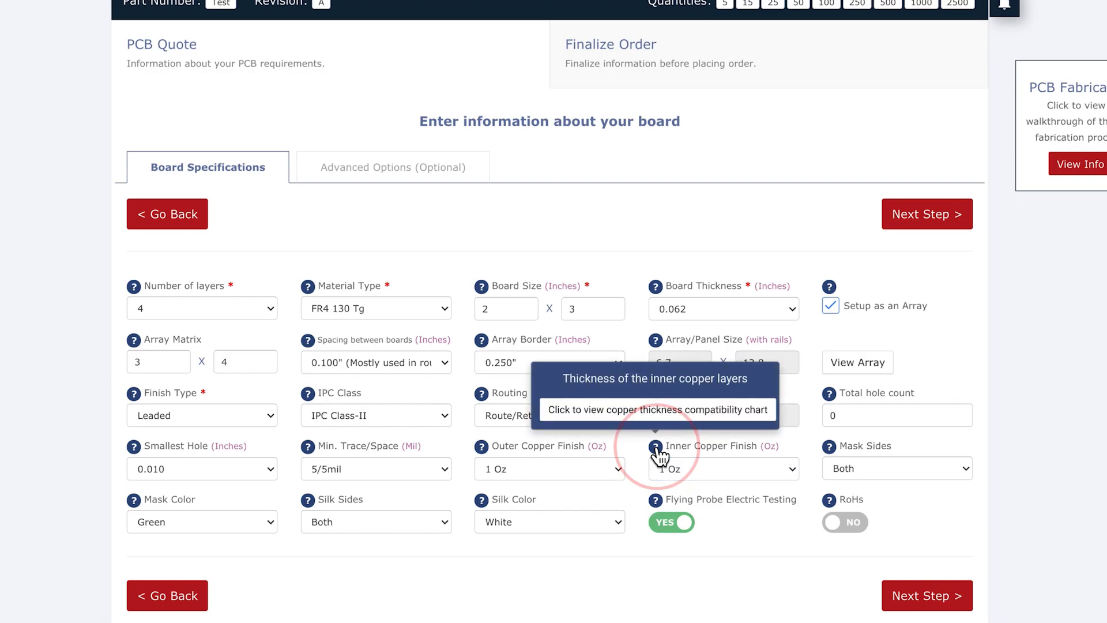
click(668, 411)
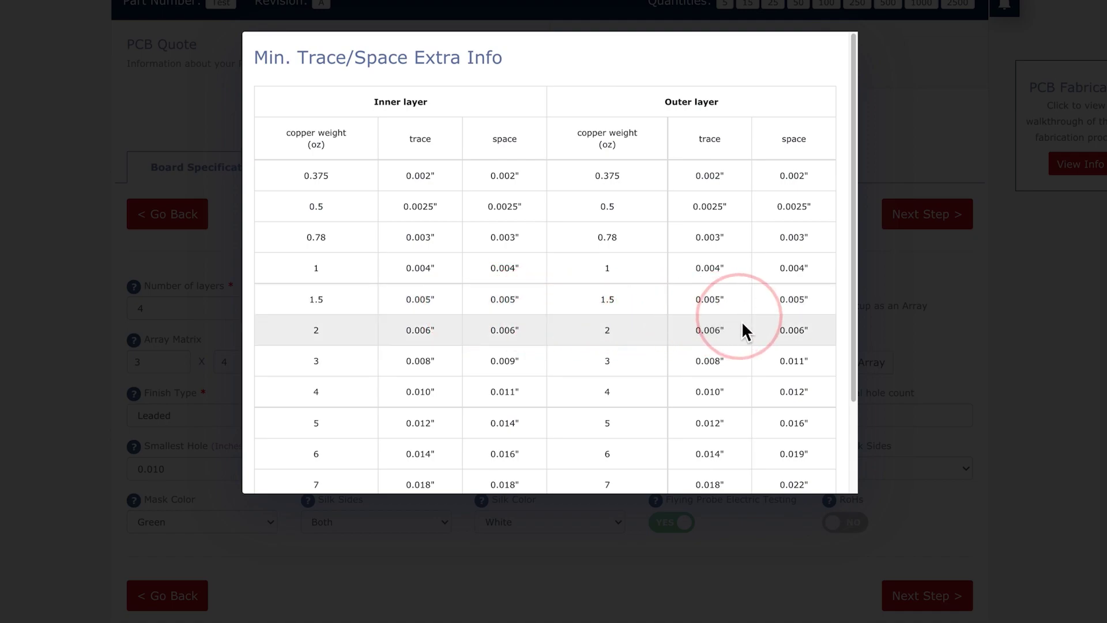
click(890, 349)
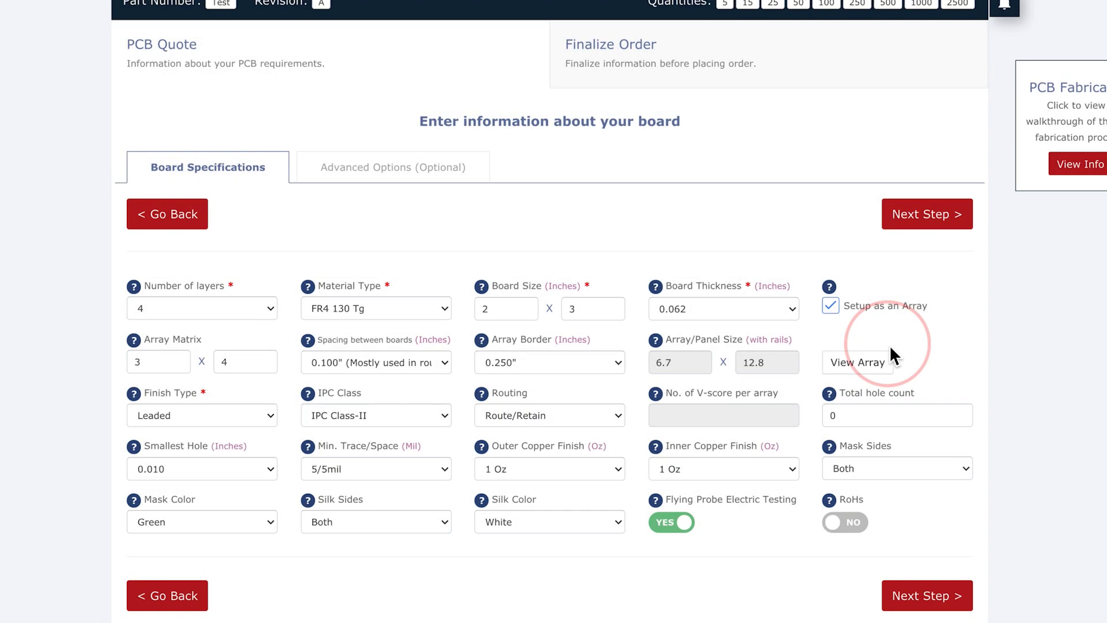
Set the mask color to Black and continue to the advanced options
click(249, 529)
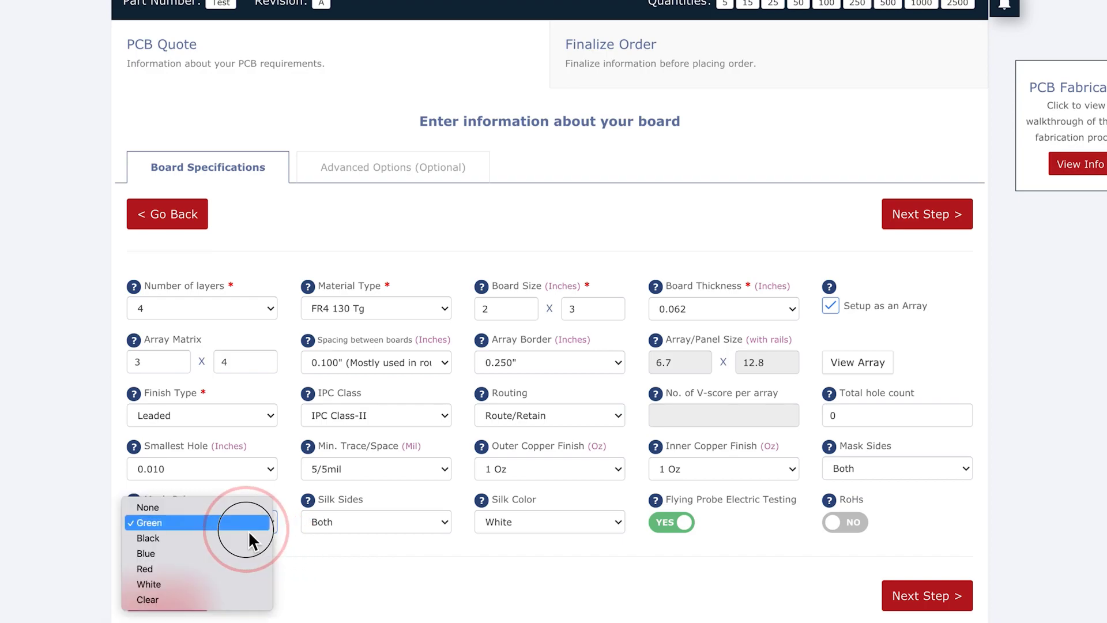
click(257, 538)
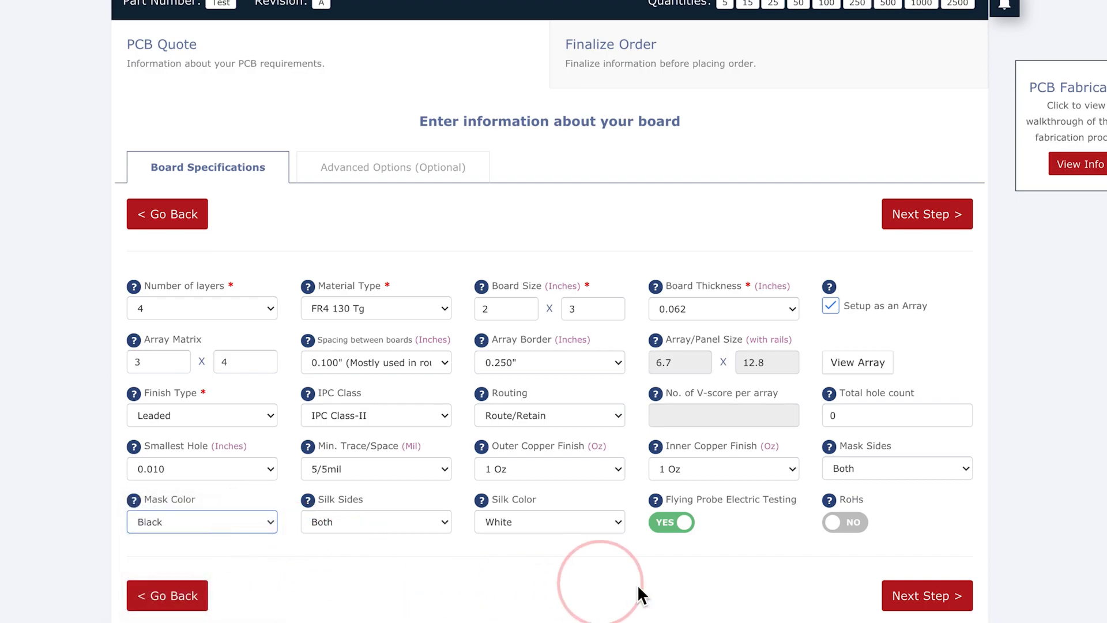
click(918, 597)
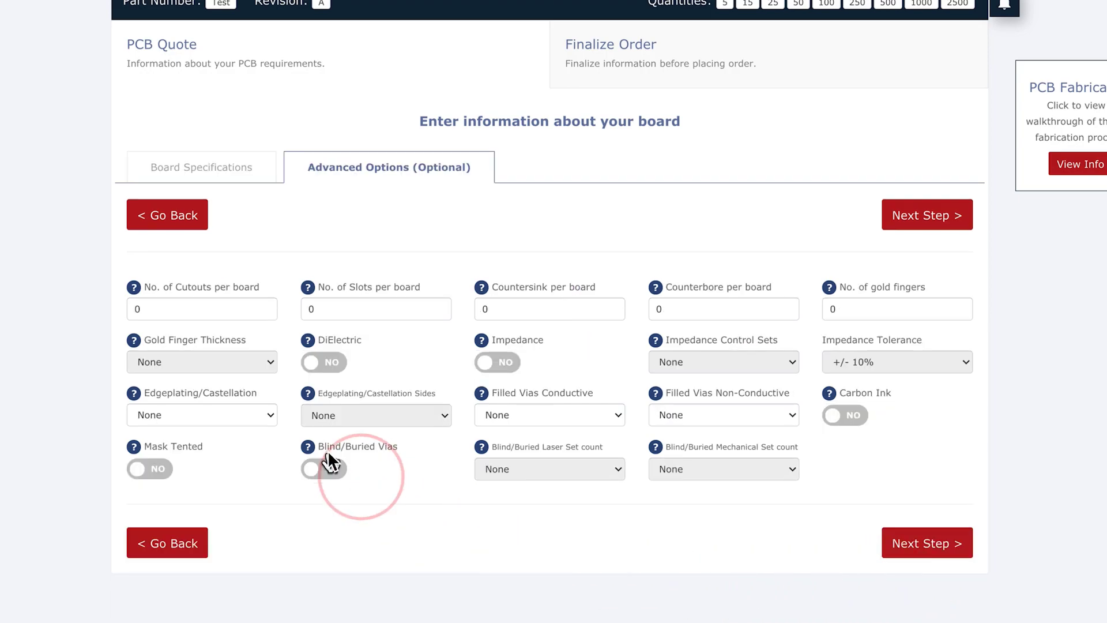
Set the number of cutouts per board to 4 and the number of slots per board to 3
click(156, 316)
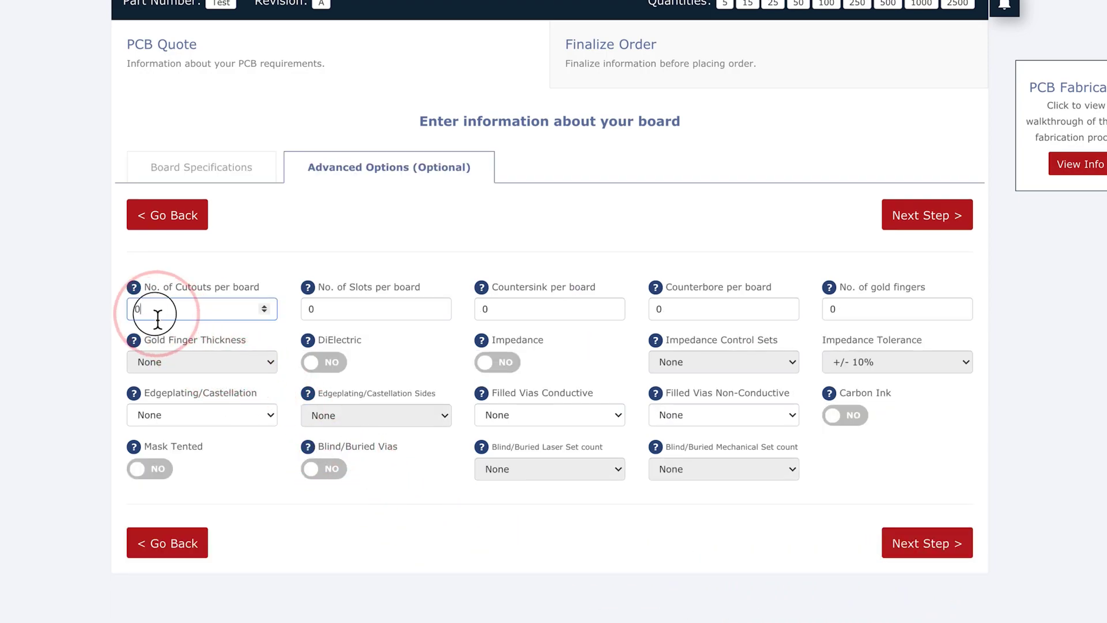
key(BackSpace)
text(4)
double_click(309, 309)
text(3)
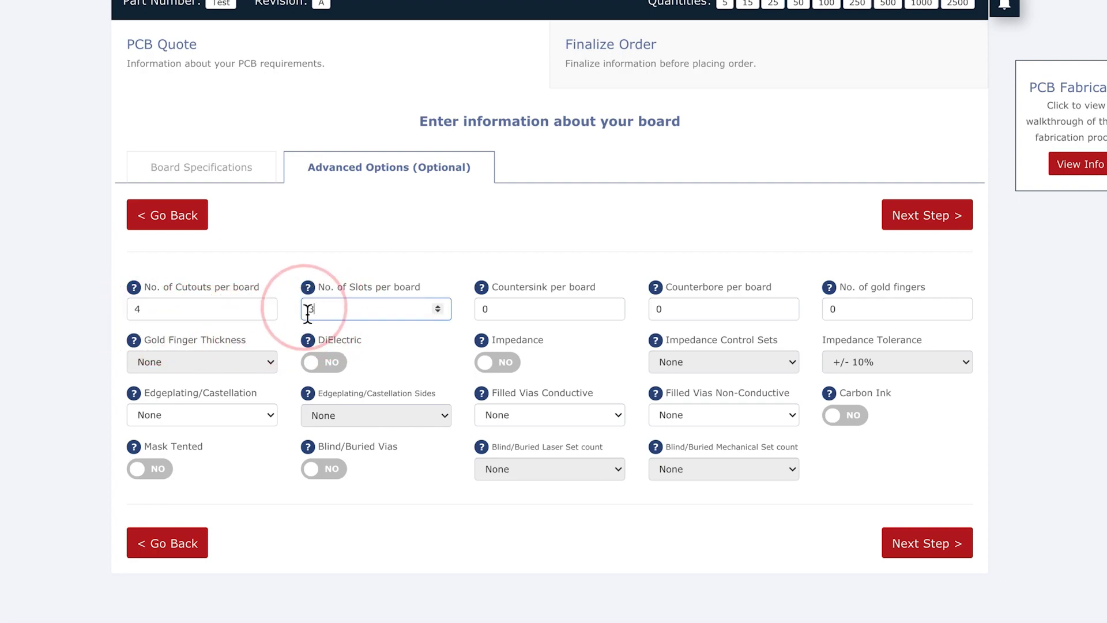
Set the countersinks per board to 2 and the counterbores per board to 3
double_click(497, 315)
text(2)
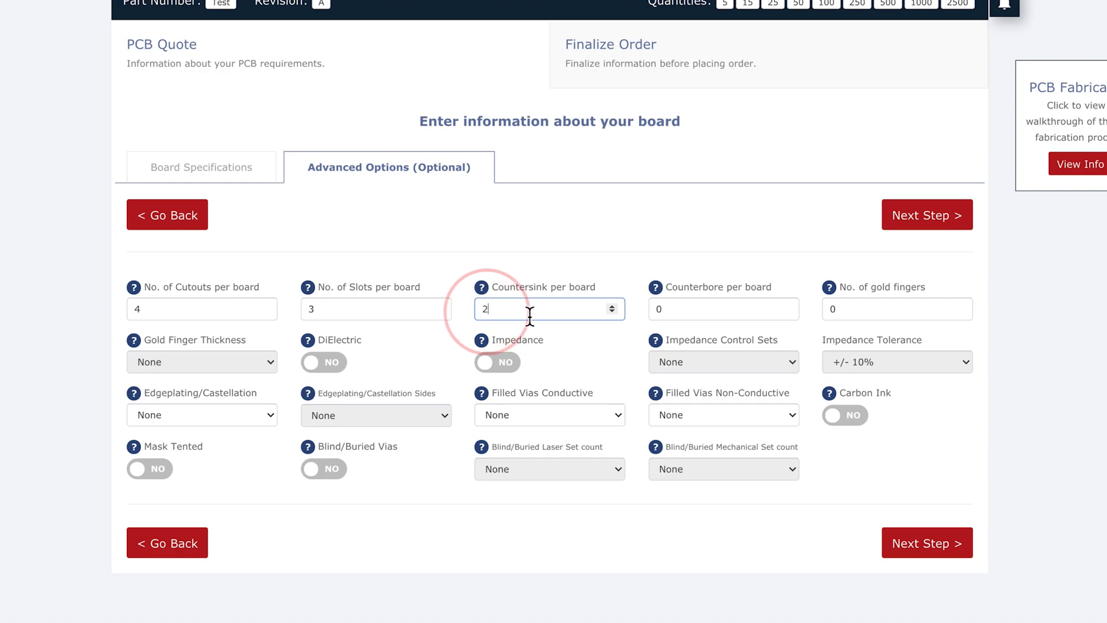
double_click(659, 309)
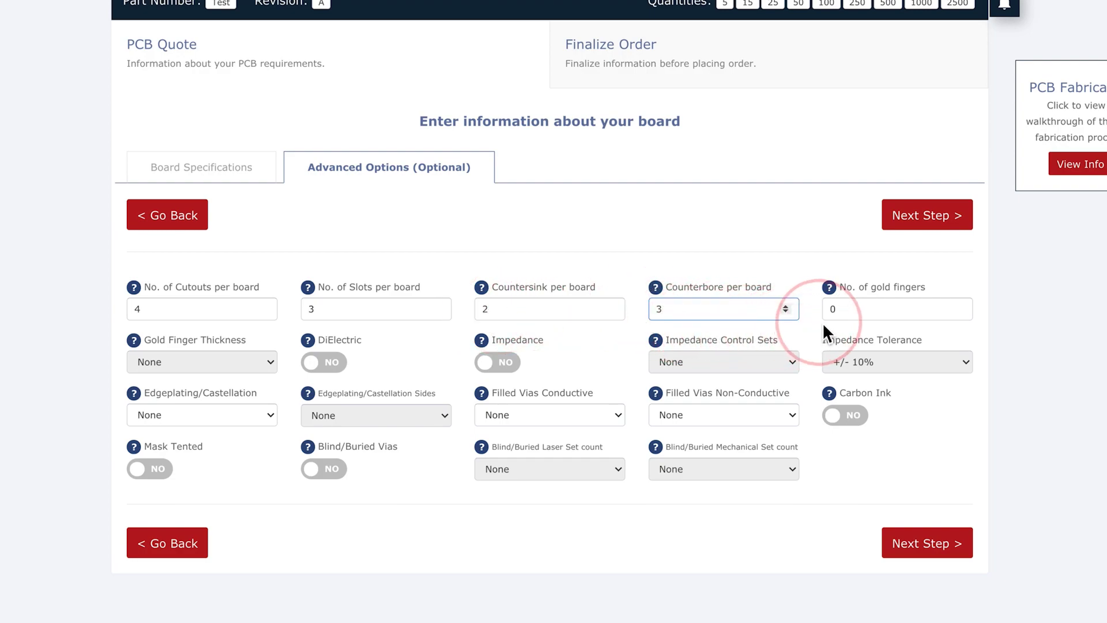
Set the number of gold fingers to 6 with a gold finger thickness of 30u"
double_click(836, 312)
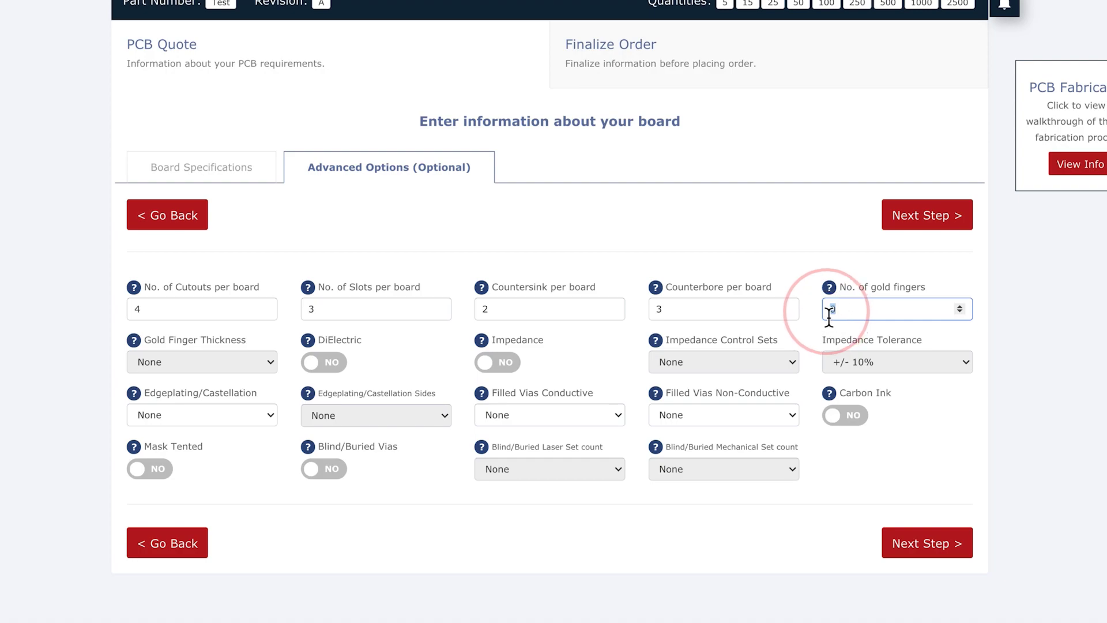
text(6)
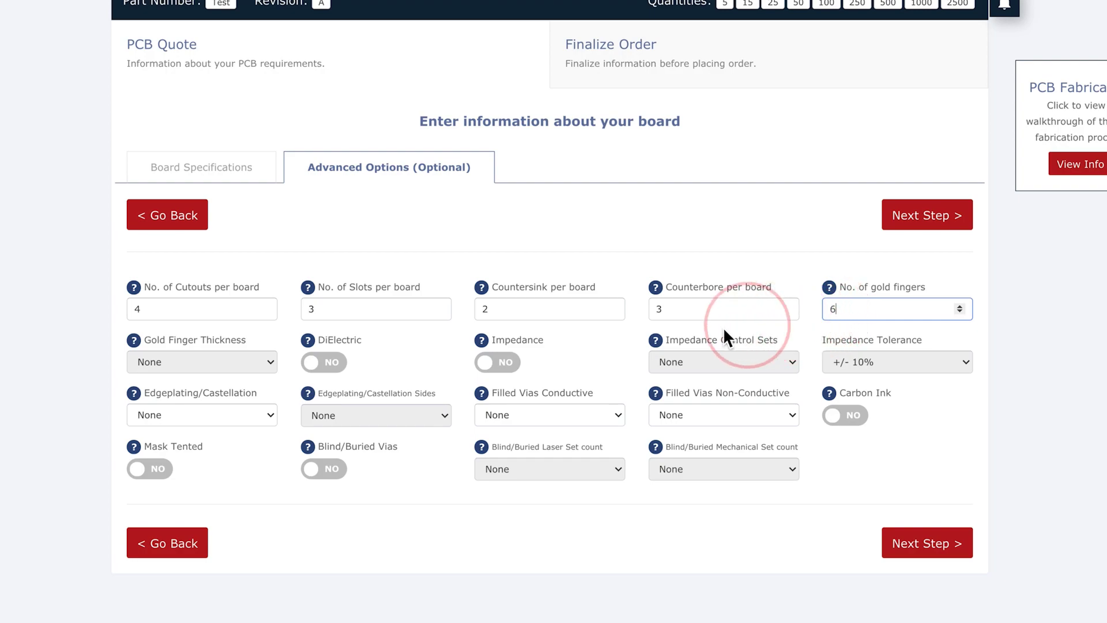
click(229, 340)
click(218, 361)
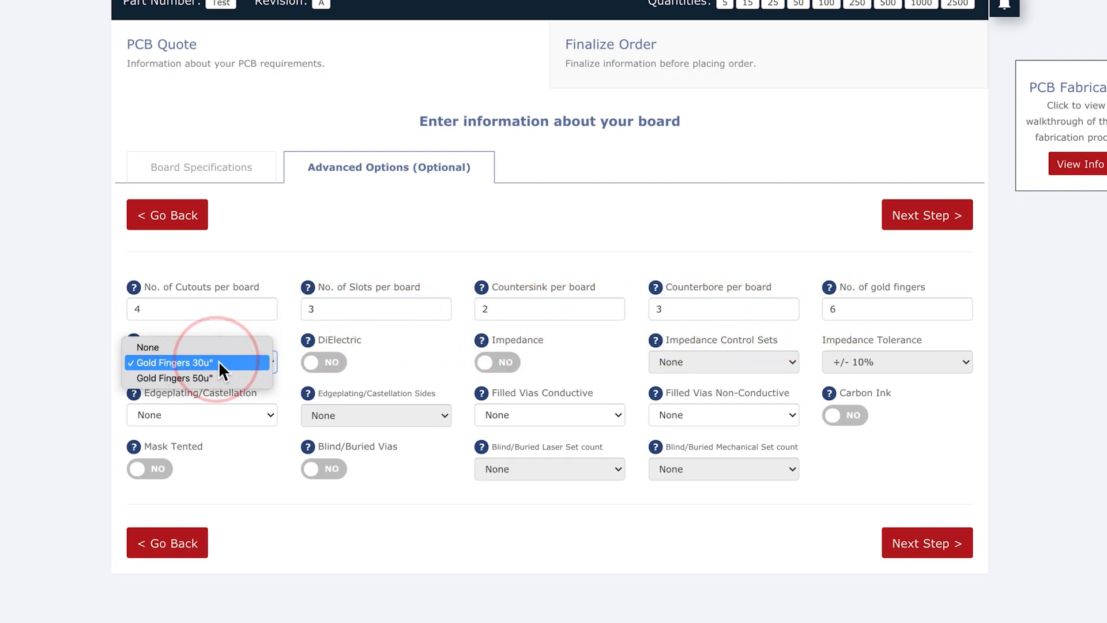
click(218, 361)
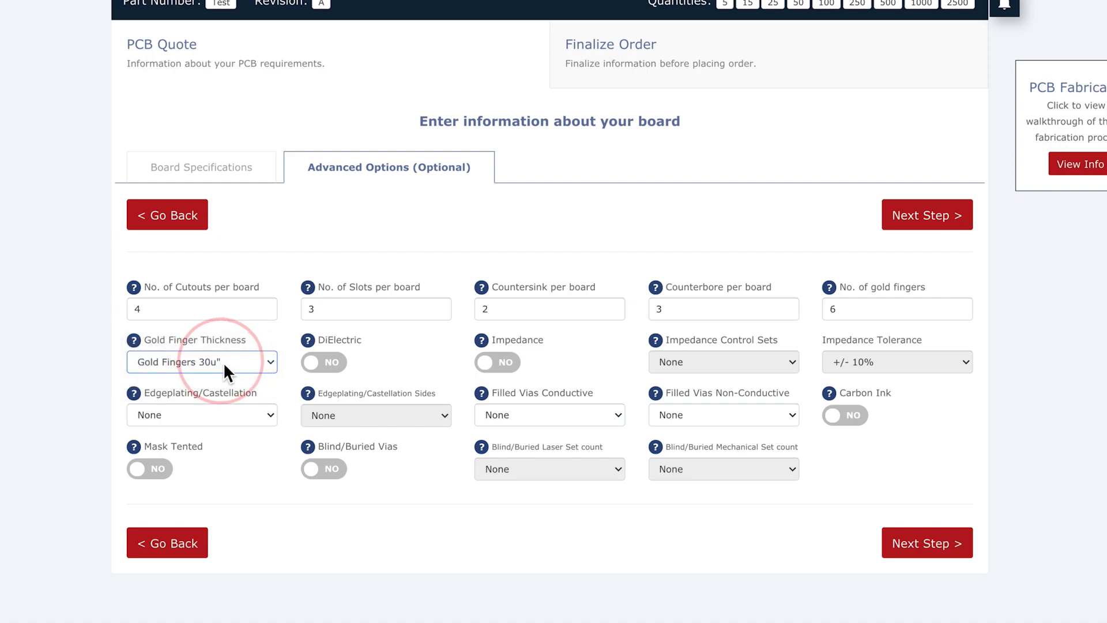
Enable the dielectric and impedance options with a +/- 10% impedance tolerance, and continue to the next stage of the quote
click(333, 366)
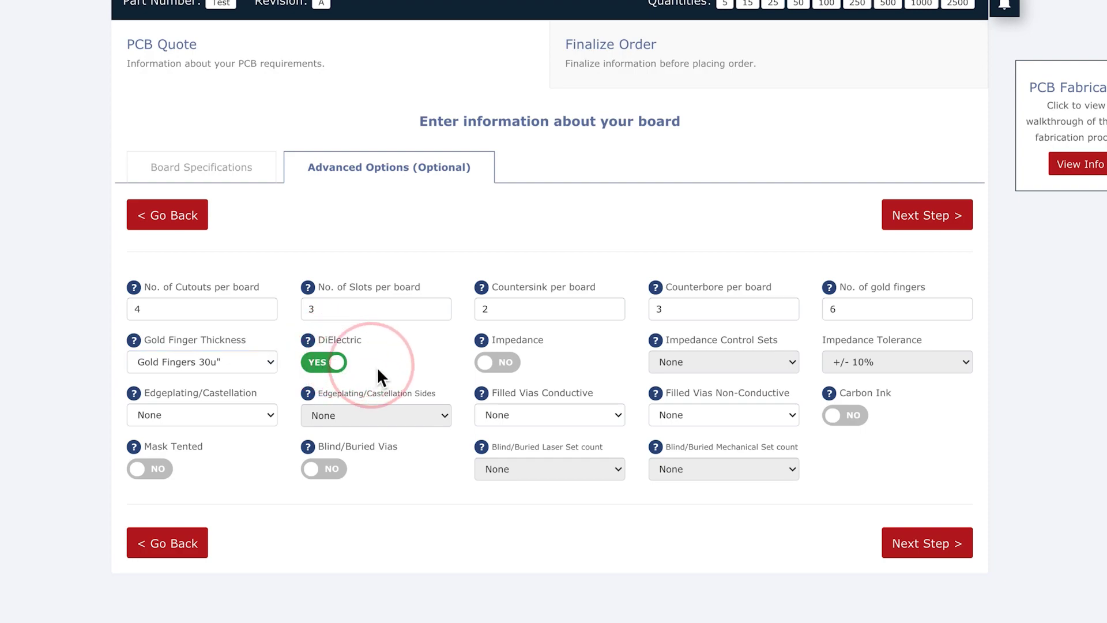
click(499, 364)
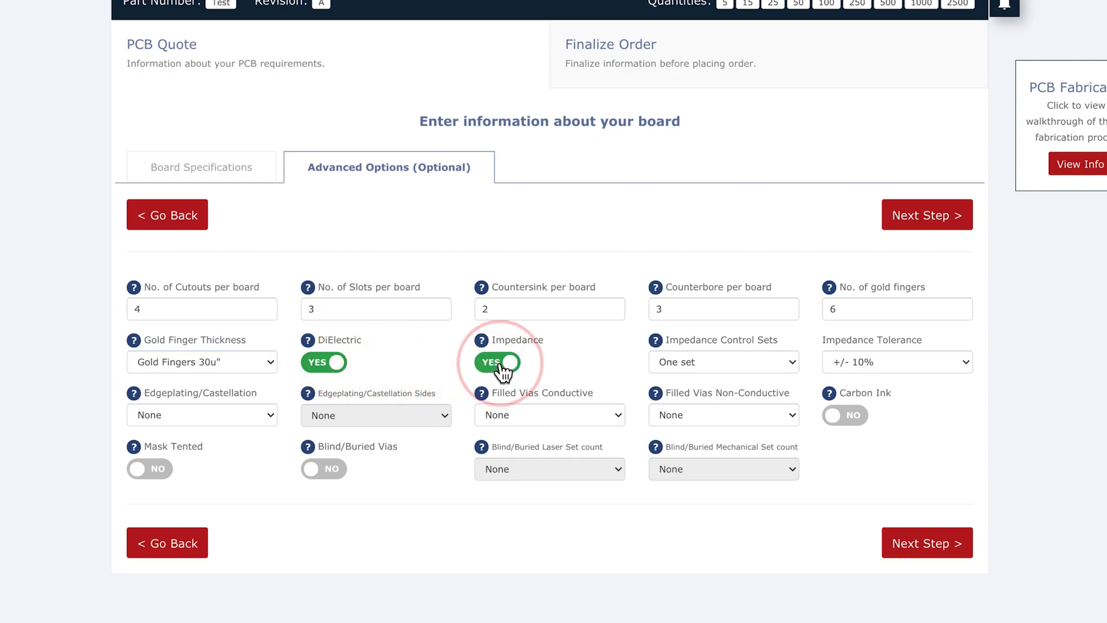
click(892, 366)
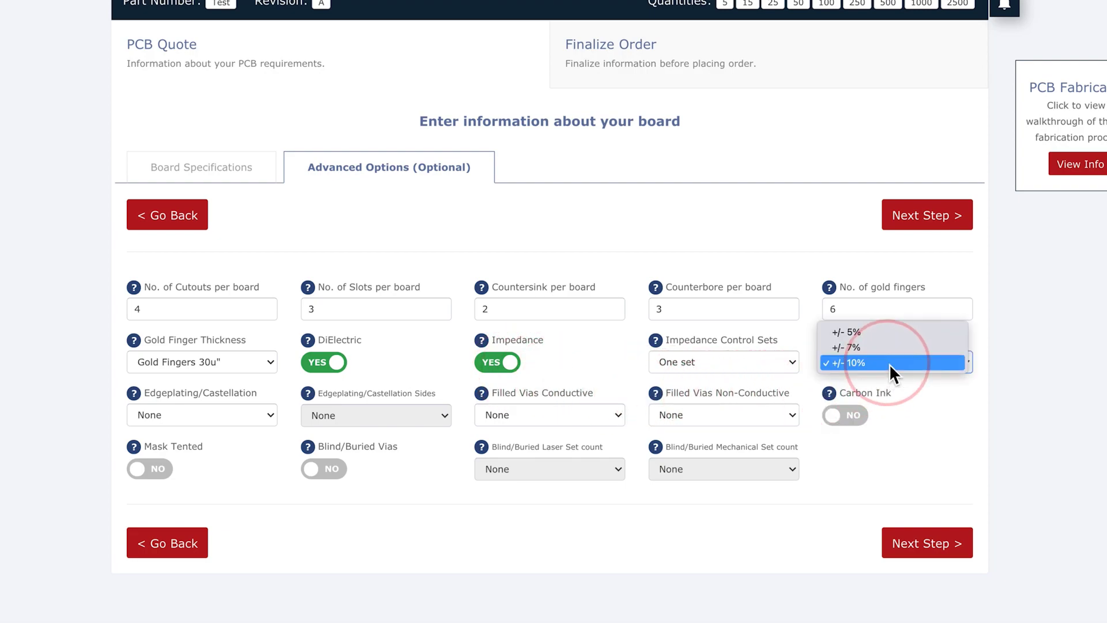
click(890, 363)
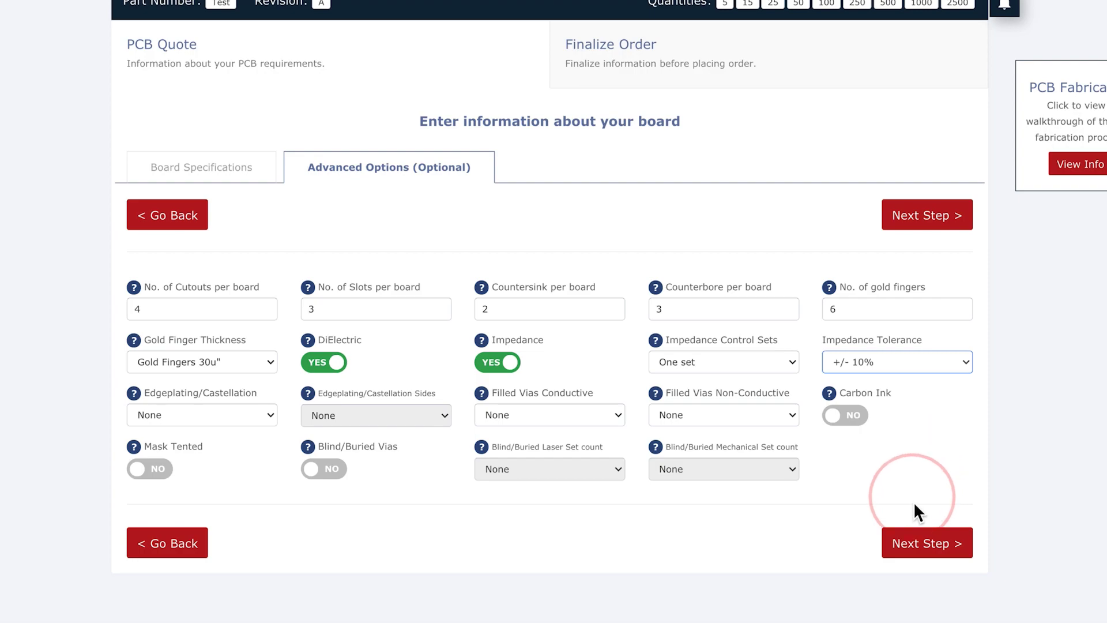
click(923, 544)
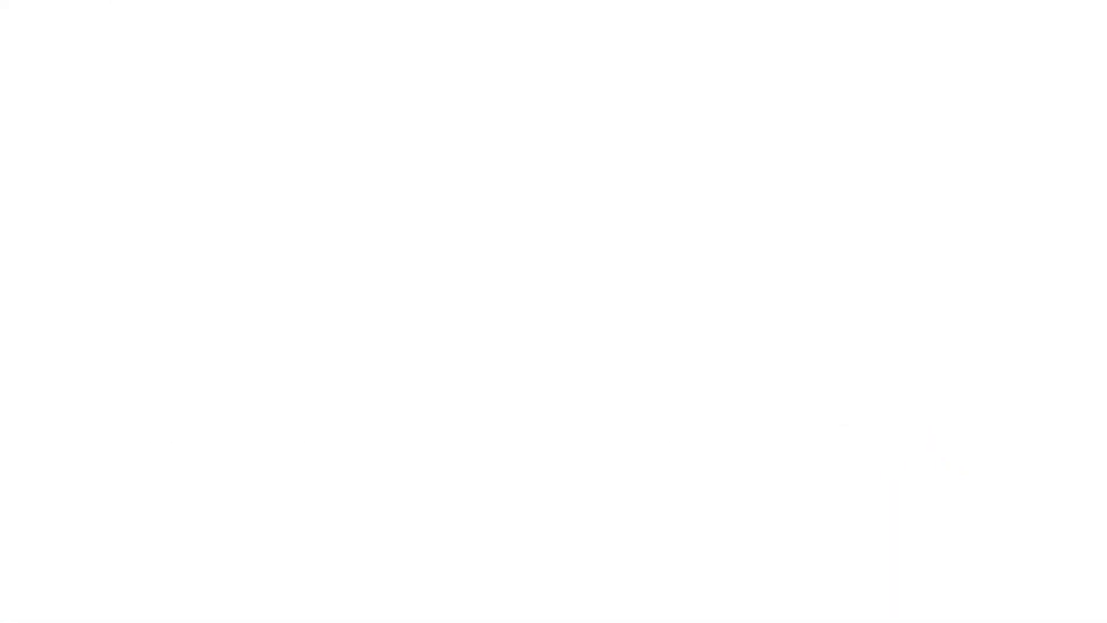